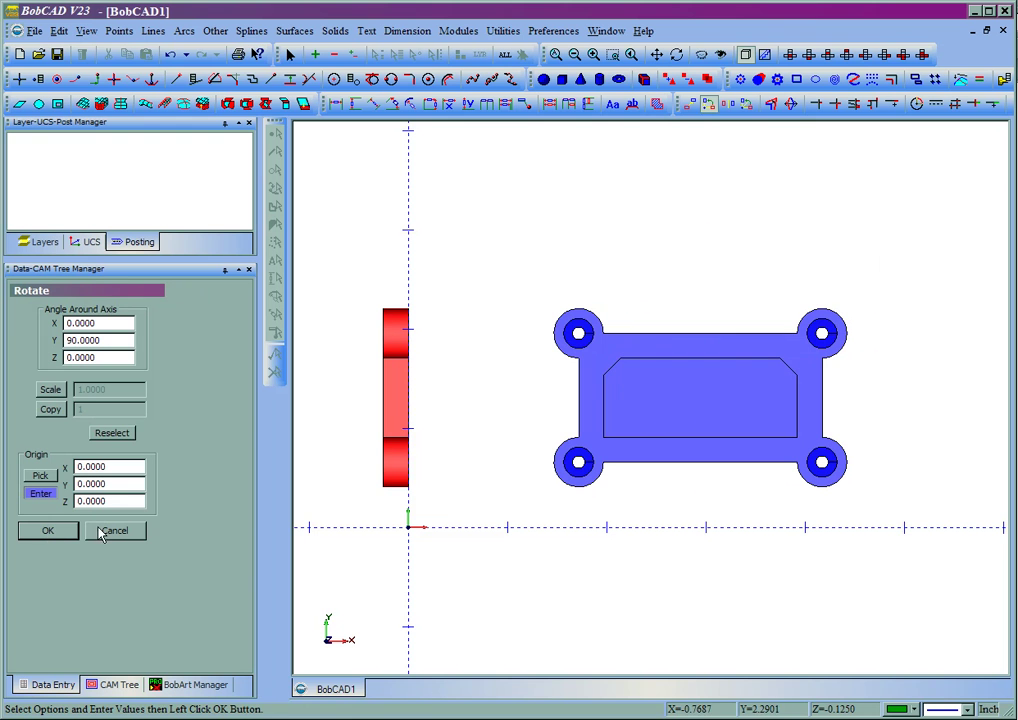
# Step: Orbit to a 3D angle and add a large box solid with Solids > Cube
pyautogui.moveTo(645, 531); pyautogui.dragTo(665, 489, button='middle')
pyautogui.moveTo(352, 640); pyautogui.dragTo(391, 616, button='middle')
pyautogui.click(334, 32)
pyautogui.click(352, 66)
pyautogui.click(50, 535)
pyautogui.scroll(-10, 628, 546)
# Step: Translate the side-view part 1 inch in Z without making a copy
pyautogui.click(503, 31)
pyautogui.click(537, 100)
pyautogui.click(455, 567)
pyautogui.rightClick(427, 537)
pyautogui.click(450, 536)
pyautogui.click(61, 369)
pyautogui.click(105, 500)
pyautogui.write('1')
pyautogui.click(20, 536)
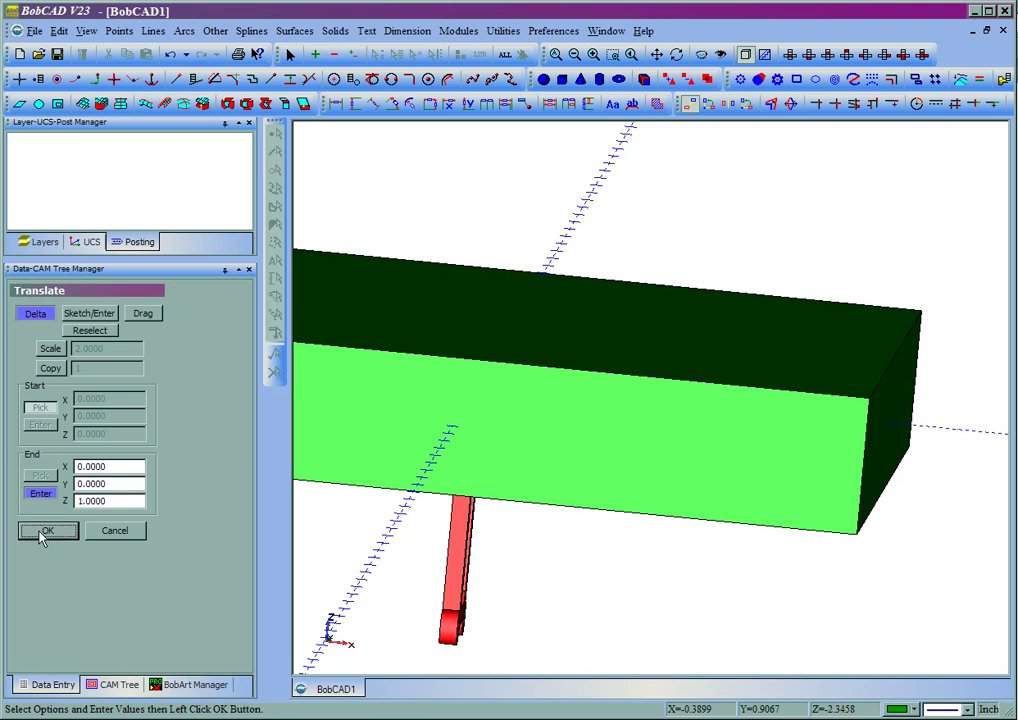
# Step: Undo the accidental second Z move and close the Translate command
pyautogui.moveTo(497, 556); pyautogui.dragTo(538, 536, button='middle')
pyautogui.click(49, 532)
pyautogui.hotkey('ctrl', 'z')
pyautogui.click(144, 528)
# Step: Subtract the box from the side-view part to leave a section
pyautogui.click(335, 31)
pyautogui.click(361, 162)
pyautogui.click(465, 527)
pyautogui.click(616, 423)
pyautogui.click(68, 534)
# Step: In top view, translate the section 0.5 inch in X
pyautogui.click(631, 50)
pyautogui.moveTo(839, 265); pyautogui.dragTo(436, 512)
pyautogui.rightClick(378, 403)
pyautogui.click(703, 419)
pyautogui.rightClick(522, 127)
pyautogui.click(516, 30)
pyautogui.click(516, 93)
pyautogui.click(366, 355)
pyautogui.rightClick(395, 277)
pyautogui.hotkey('shift', 'Tab')
pyautogui.hotkey('shift', 'Tab')
pyautogui.write('.5')
pyautogui.click(50, 531)
# Step: Extract single-face edges from the plate face and the section's middle face
pyautogui.click(502, 31)
pyautogui.moveTo(560, 162)
pyautogui.click(690, 163)
pyautogui.click(636, 372)
pyautogui.click(423, 368)
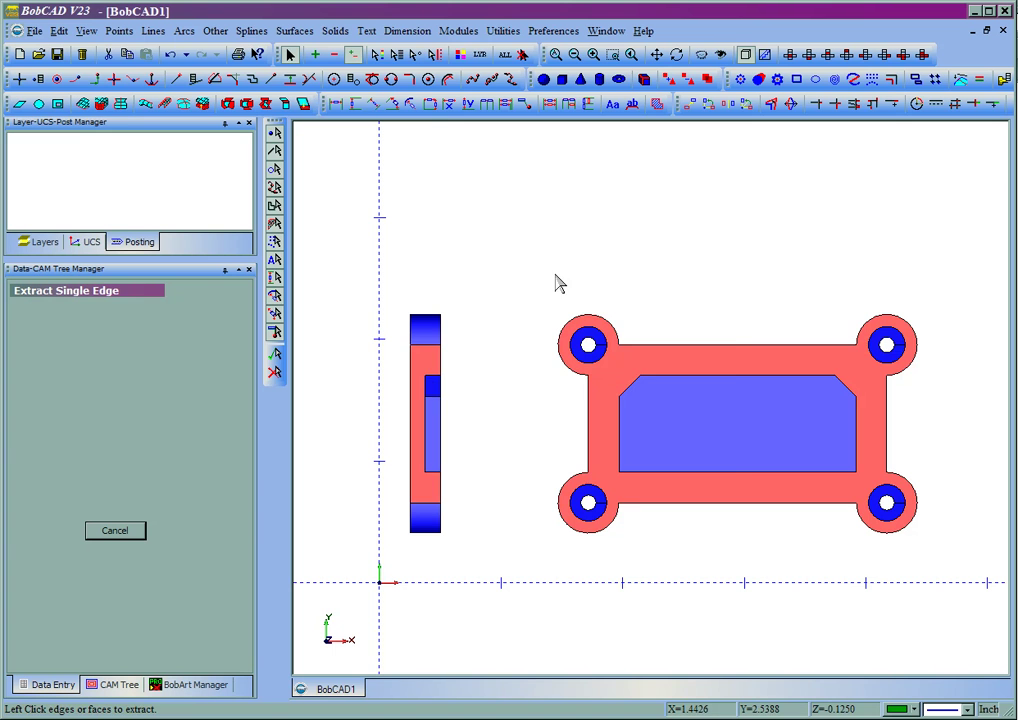
pyautogui.rightClick(557, 283)
pyautogui.click(578, 298)
# Step: Blank the plate and section solids, leaving only the wireframe outlines
pyautogui.click(701, 54)
pyautogui.click(605, 402)
pyautogui.click(433, 370)
pyautogui.rightClick(527, 309)
pyautogui.click(538, 313)
# Step: Make new entities orange and set horizontal dimension text to Arial, height 0.125
pyautogui.click(911, 709)
pyautogui.click(947, 622)
pyautogui.click(412, 32)
pyautogui.click(424, 50)
pyautogui.click(146, 338)
pyautogui.press('a')
pyautogui.press('Down')
pyautogui.press('Down')
pyautogui.press('Down')
pyautogui.press('Down')
pyautogui.press('Return')
pyautogui.doubleClick(148, 374)
pyautogui.press('Return')
# Step: Dimension the section with 0.25 across the top and 0.125 at the notch
pyautogui.click(413, 350)
pyautogui.click(445, 355)
pyautogui.click(445, 318)
pyautogui.click(438, 378)
pyautogui.click(427, 378)
pyautogui.click(480, 421)
# Step: Add 1.954 widths above the plate and across the pocket
pyautogui.click(409, 31)
pyautogui.click(620, 345)
pyautogui.click(856, 345)
pyautogui.click(772, 316)
pyautogui.click(888, 407)
pyautogui.click(887, 468)
pyautogui.press('Escape')
pyautogui.click(407, 30)
pyautogui.click(416, 48)
pyautogui.click(857, 437)
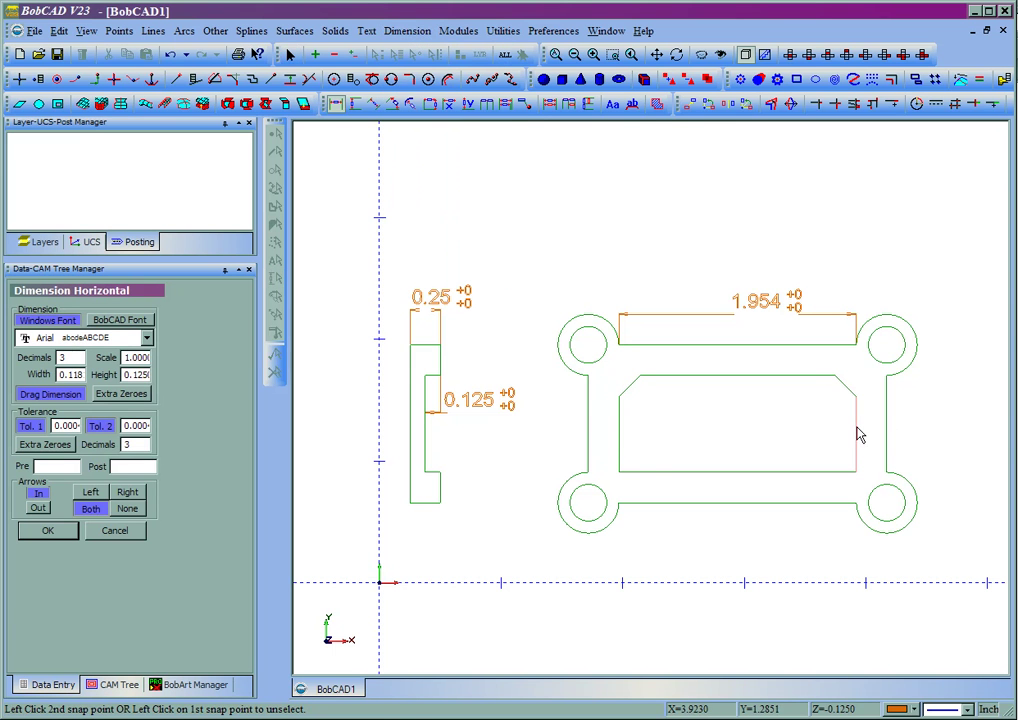
pyautogui.click(622, 448)
pyautogui.click(697, 437)
# Step: Add a 0.25 radius dimension to the upper-left hole
pyautogui.click(407, 30)
pyautogui.click(420, 112)
pyautogui.click(598, 323)
pyautogui.click(558, 276)
# Step: Unblank the plate and section solids
pyautogui.click(720, 54)
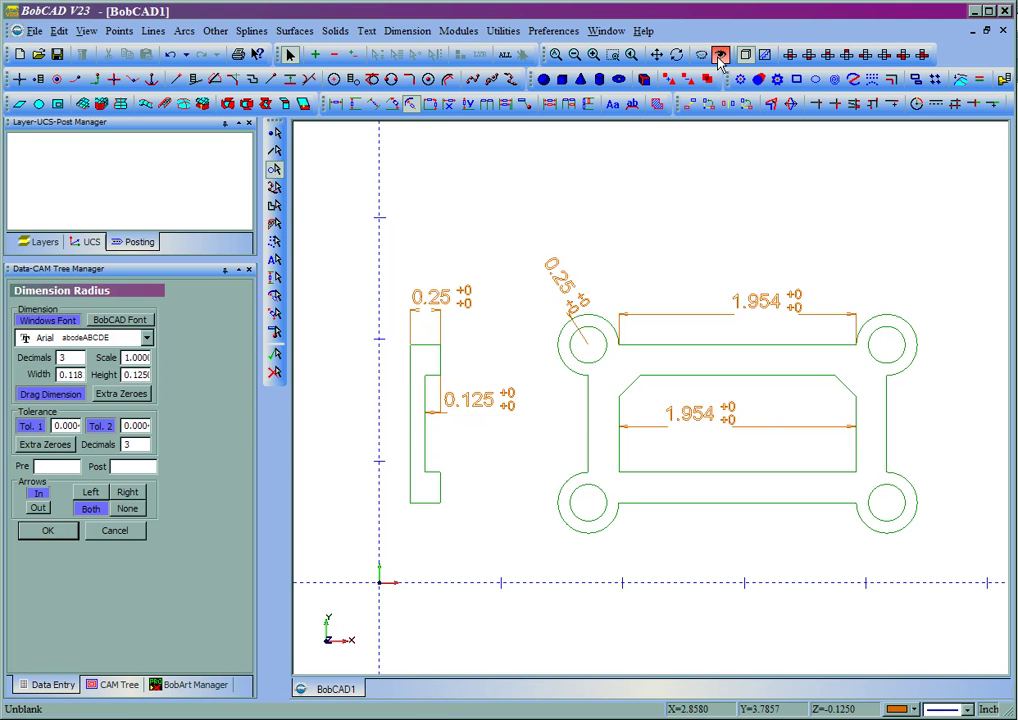
pyautogui.click(680, 435)
pyautogui.click(443, 420)
pyautogui.rightClick(613, 261)
pyautogui.click(622, 262)
# Step: Zoom out and merge DRAWING TEMPLATE.bbcd into the drawing
pyautogui.click(574, 54)
pyautogui.click(34, 30)
pyautogui.click(94, 132)
pyautogui.click(313, 362)
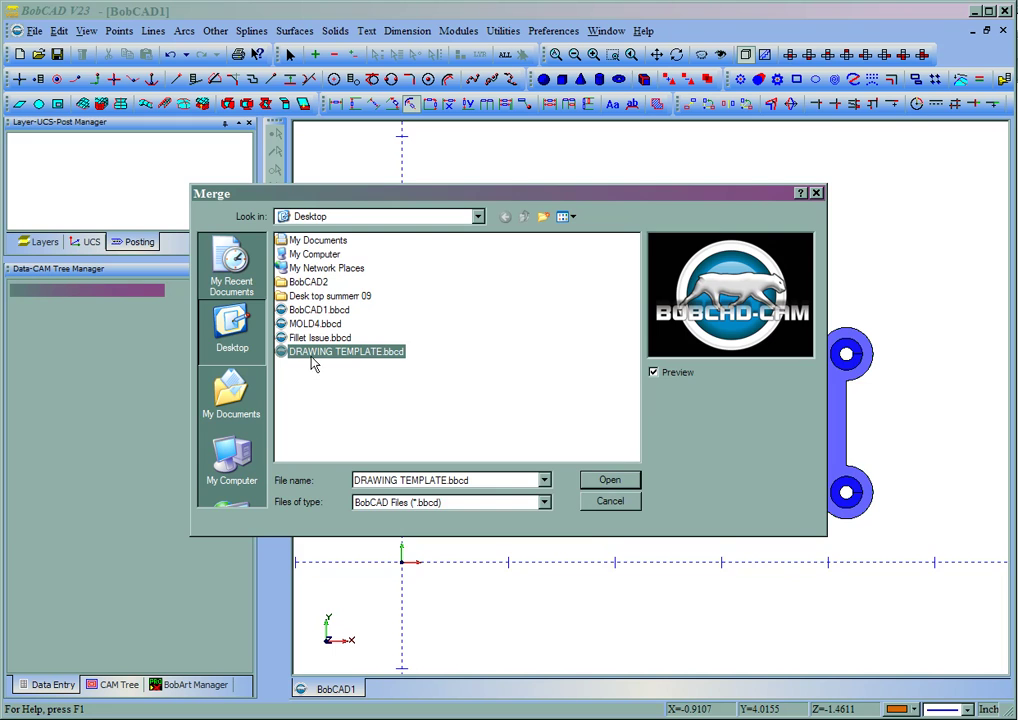
pyautogui.click(609, 480)
pyautogui.click(503, 30)
pyautogui.click(530, 93)
# Step: Window-select the part views and drag them inside the template border
pyautogui.moveTo(357, 409); pyautogui.dragTo(634, 572)
pyautogui.rightClick(411, 364)
pyautogui.click(147, 315)
pyautogui.click(634, 392)
pyautogui.rightClick(670, 438)
pyautogui.click(702, 461)
# Step: Translate the views with copy on, scale 2 and X offset 0
pyautogui.click(503, 31)
pyautogui.click(516, 104)
pyautogui.click(35, 313)
pyautogui.click(50, 368)
pyautogui.click(52, 352)
pyautogui.doubleClick(88, 466)
pyautogui.write('0')
pyautogui.moveTo(484, 316); pyautogui.dragTo(783, 517)
pyautogui.click(44, 533)
# Step: Drag the 2:1 scaled views into place inside the border
pyautogui.hotkey('alt', 'u')
pyautogui.press('Down')
pyautogui.press('Down')
pyautogui.press('Down')
pyautogui.click(145, 314)
pyautogui.click(643, 392)
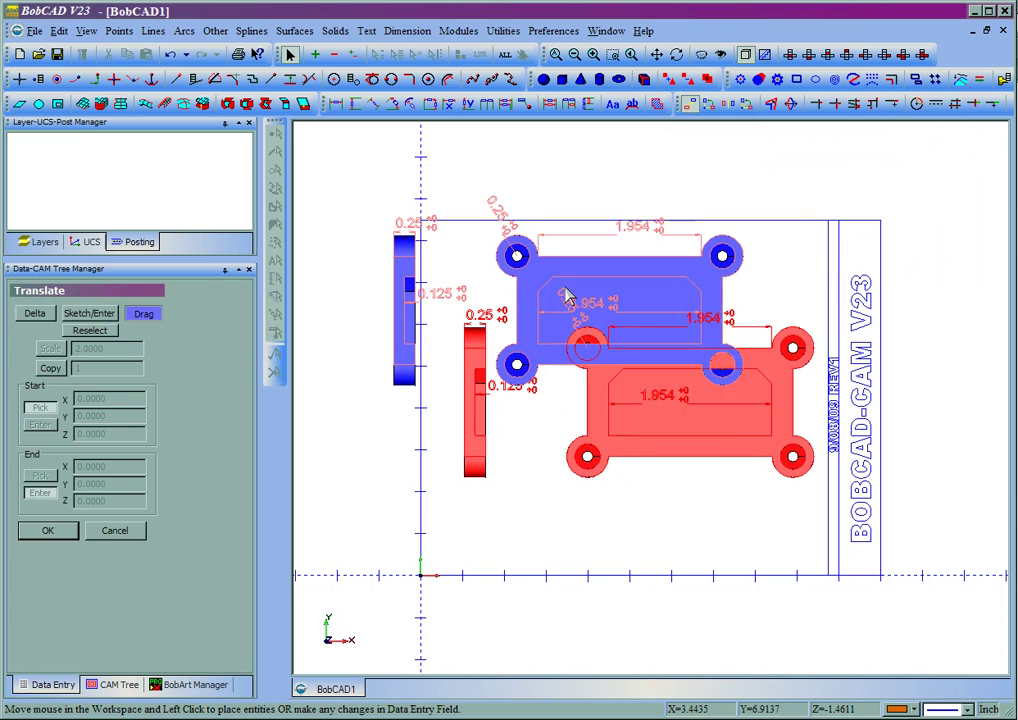
pyautogui.rightClick(578, 287)
pyautogui.click(606, 308)
pyautogui.scroll(2, 697, 427)
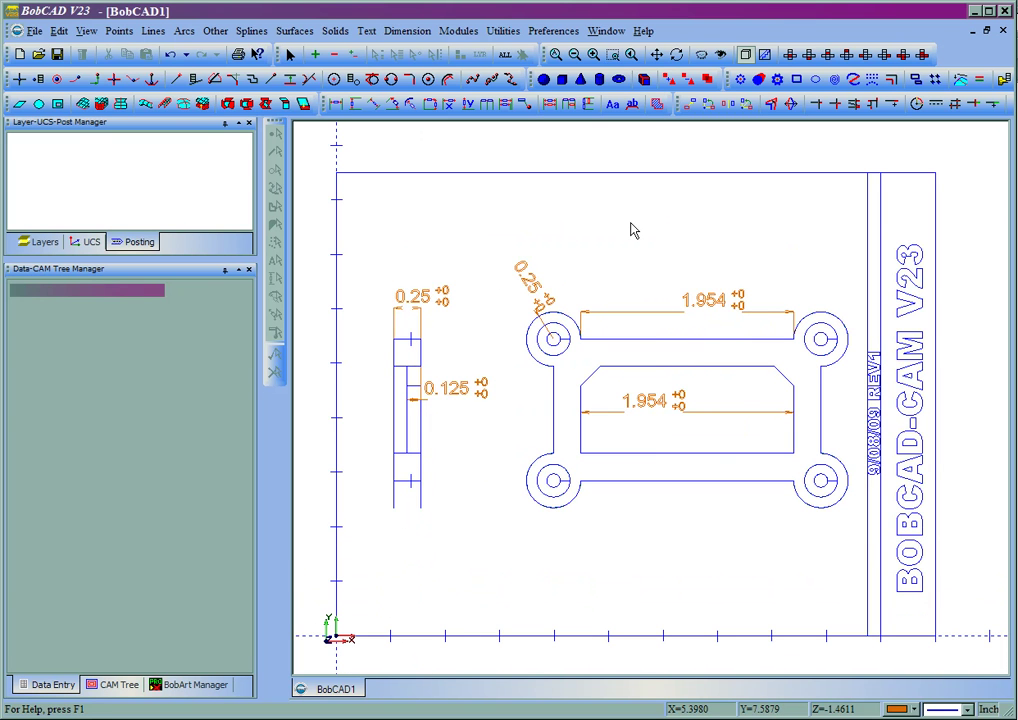